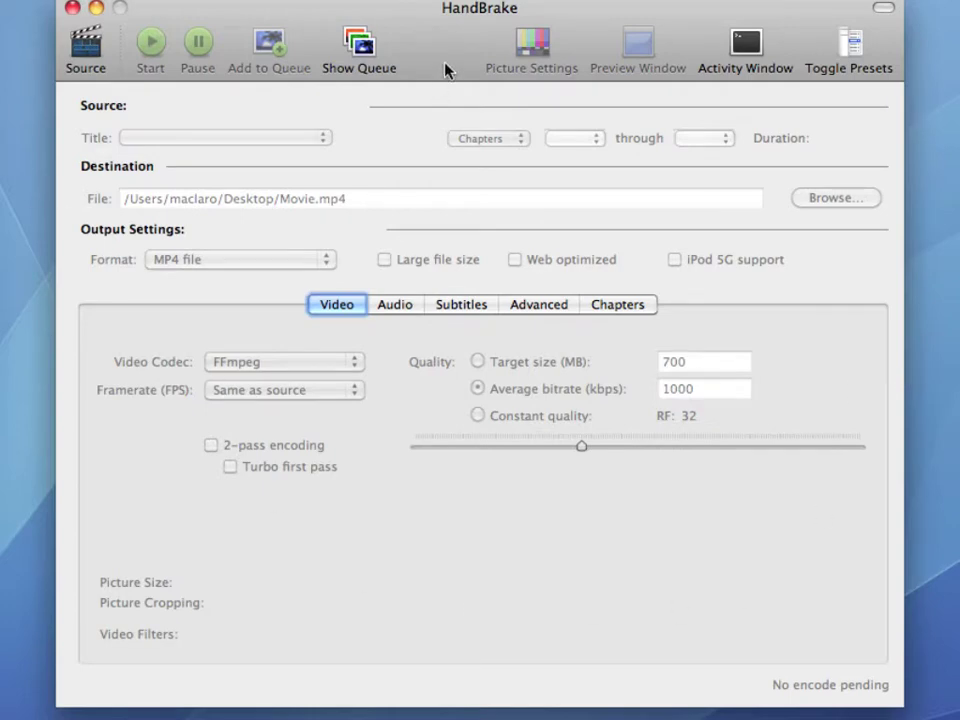
# - Review the Audio, Subtitles, Advanced and Chapters tabs, then return to the Video tab
pyautogui.click(408, 307)
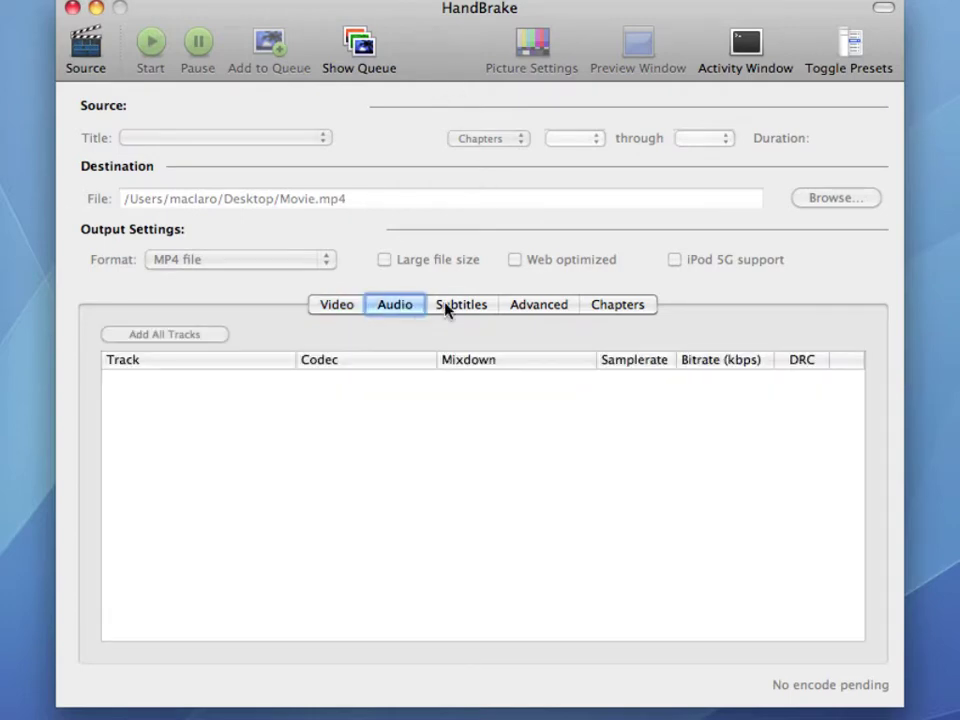
pyautogui.click(458, 305)
pyautogui.click(535, 305)
pyautogui.click(612, 306)
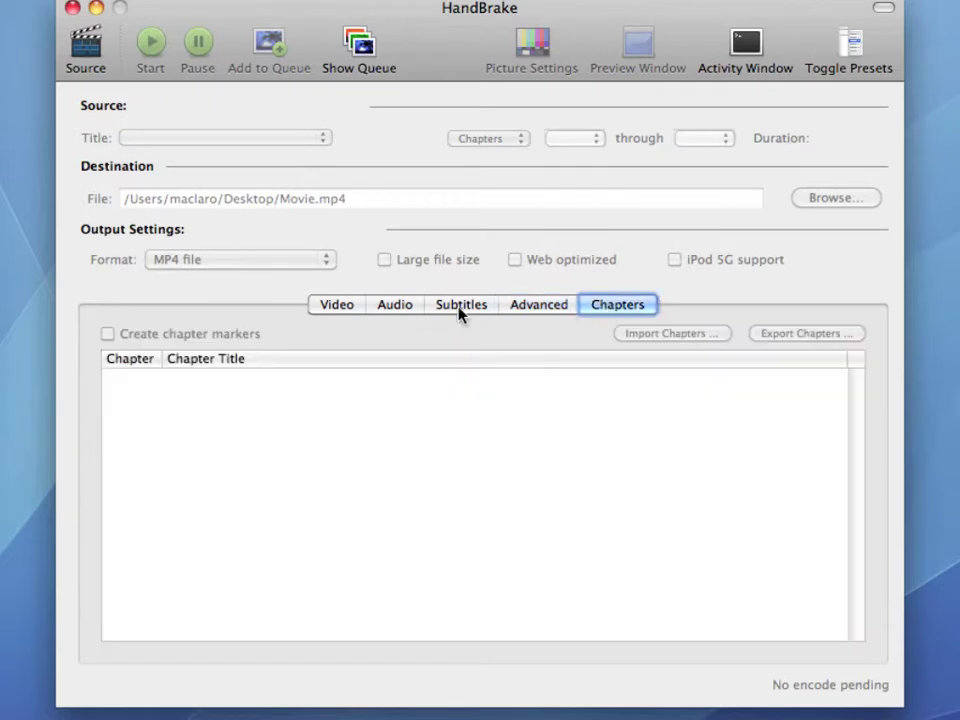
pyautogui.click(331, 306)
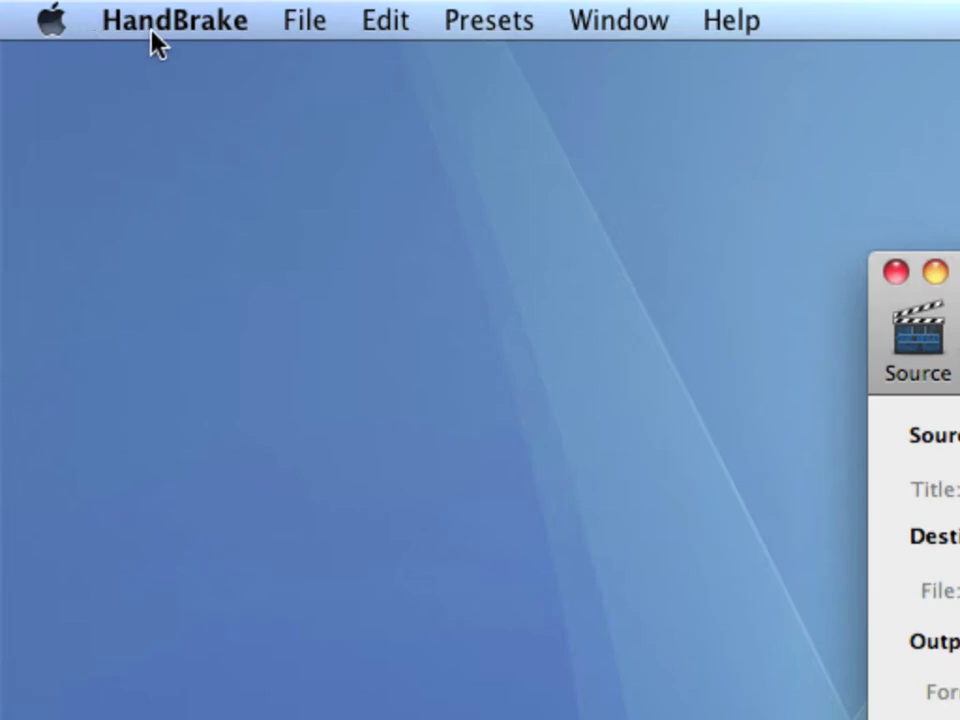
# - Look over the general preferences and go back to the main window
pyautogui.click(162, 26)
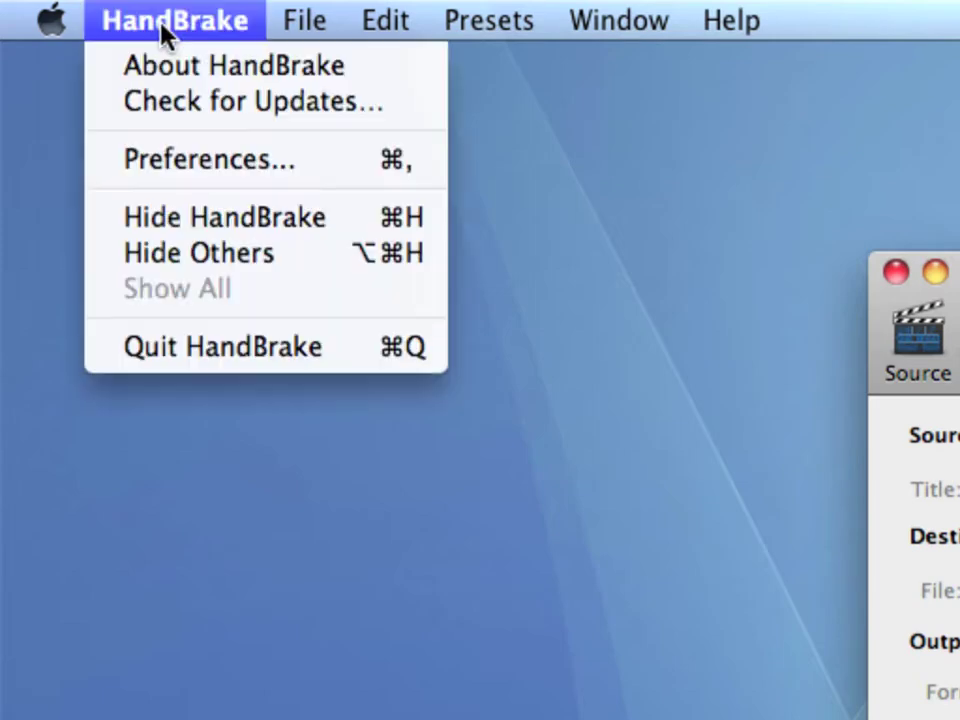
pyautogui.click(303, 163)
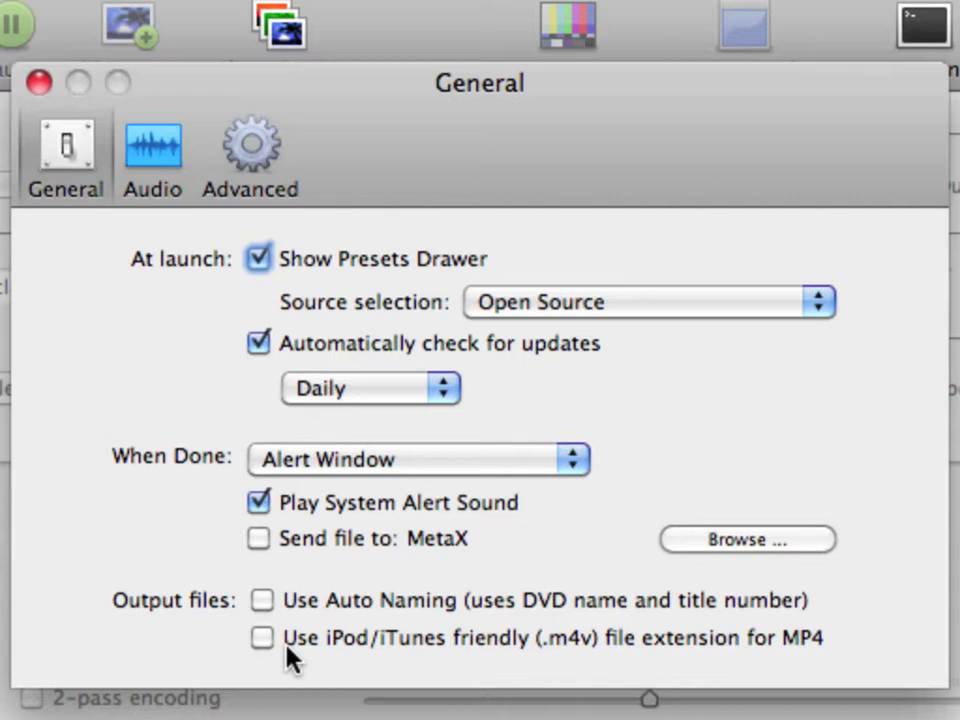
pyautogui.click(39, 83)
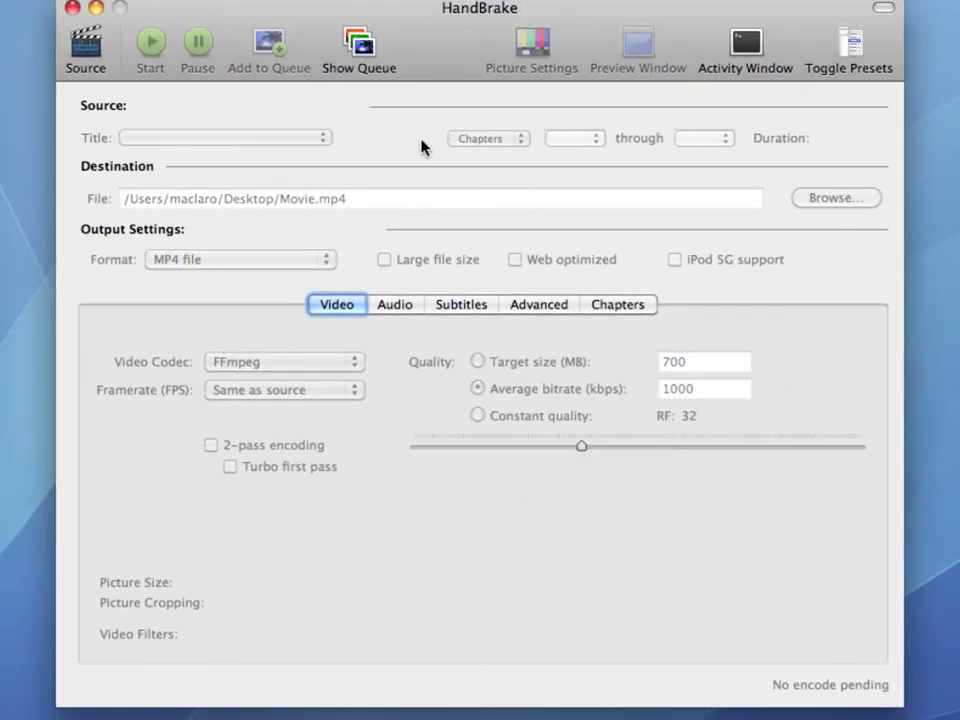
pyautogui.click(478, 388)
# - Load test-movie.mp4 from the training folder as the source video
pyautogui.click(92, 58)
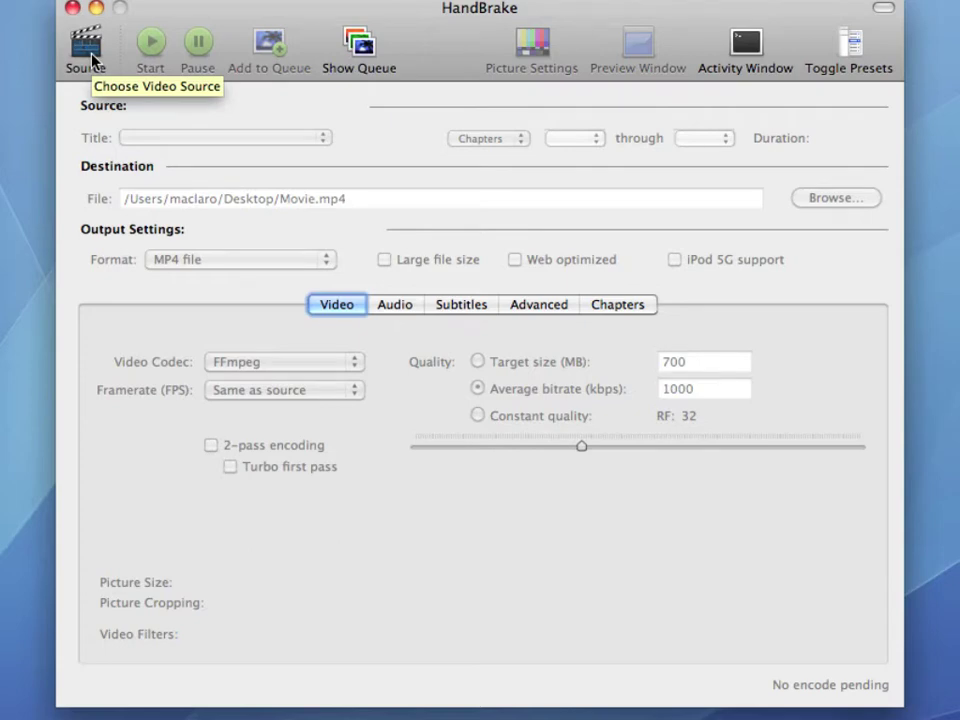
pyautogui.click(92, 60)
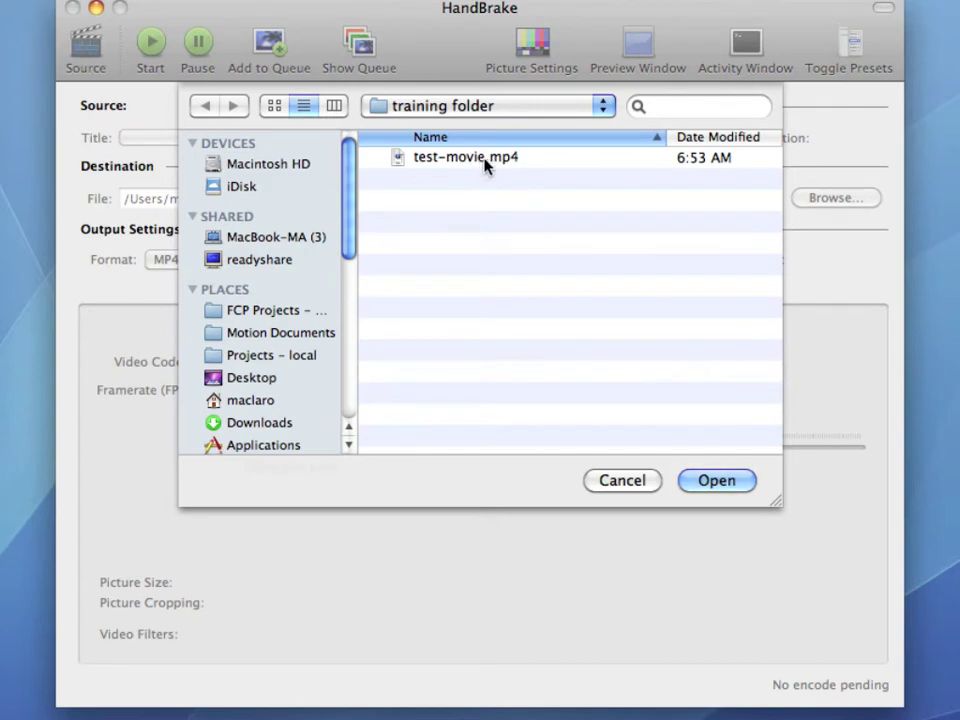
pyautogui.click(505, 165)
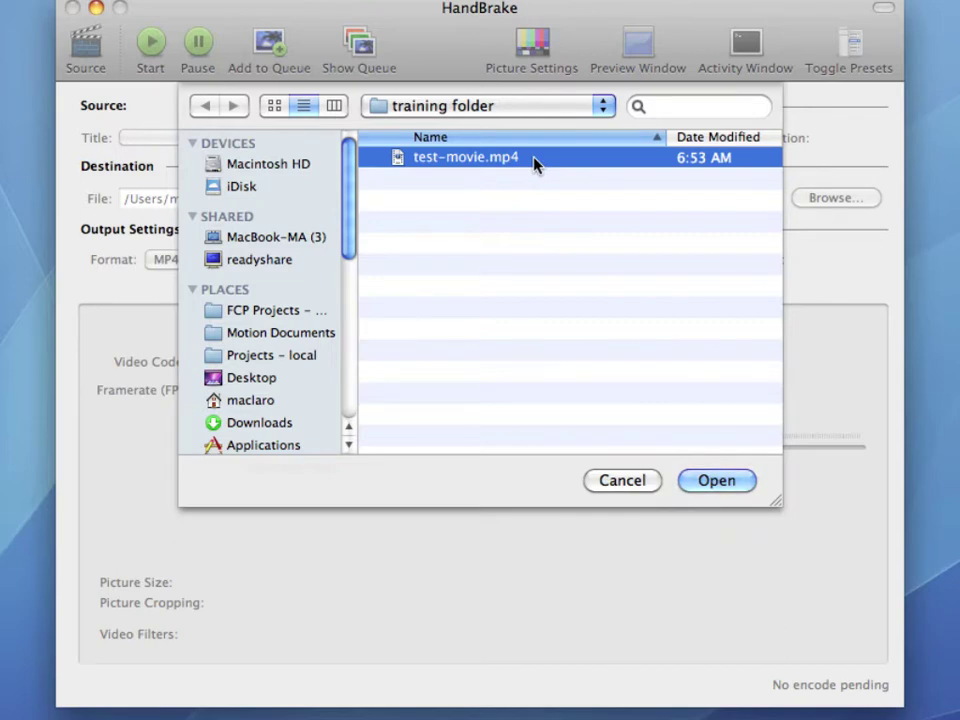
pyautogui.click(716, 485)
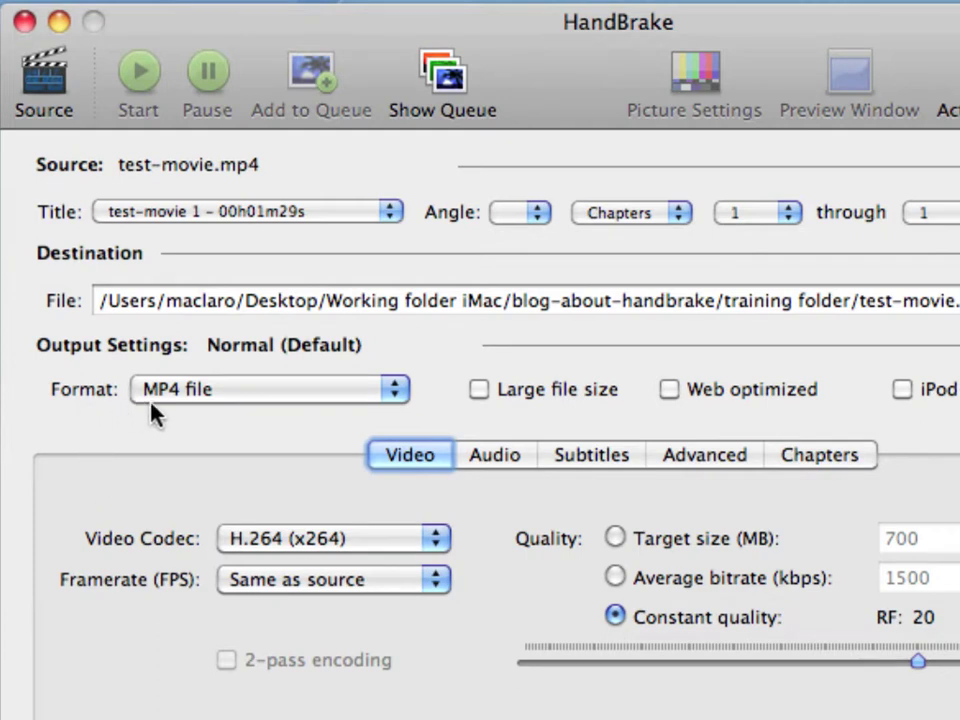
# - Keep the output format as MP4 file and enable Web optimized
pyautogui.click(216, 399)
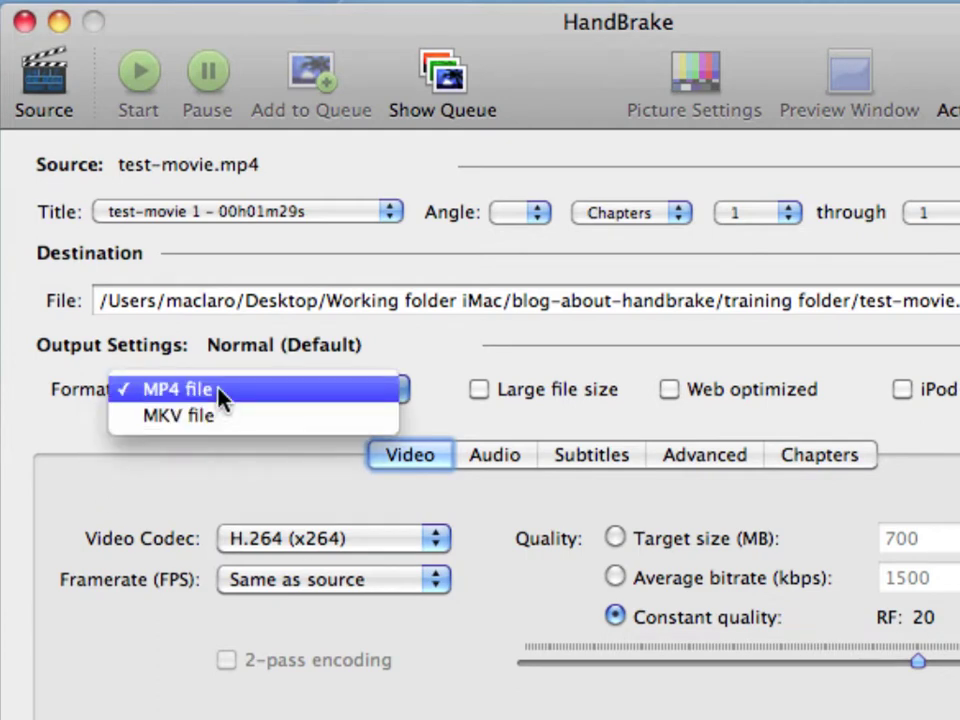
pyautogui.click(219, 390)
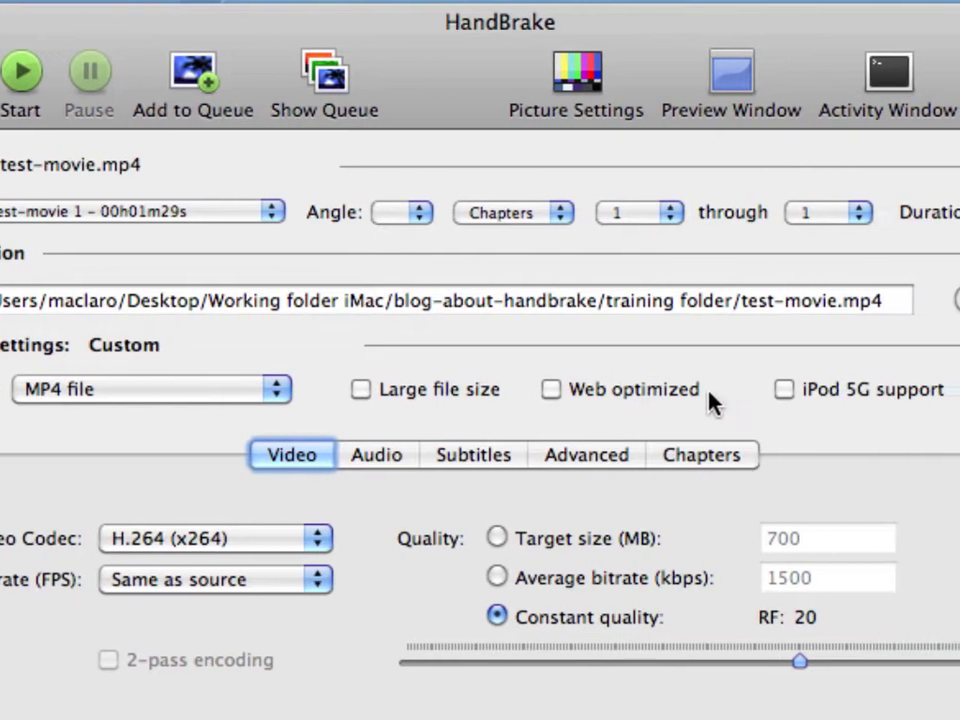
pyautogui.click(558, 395)
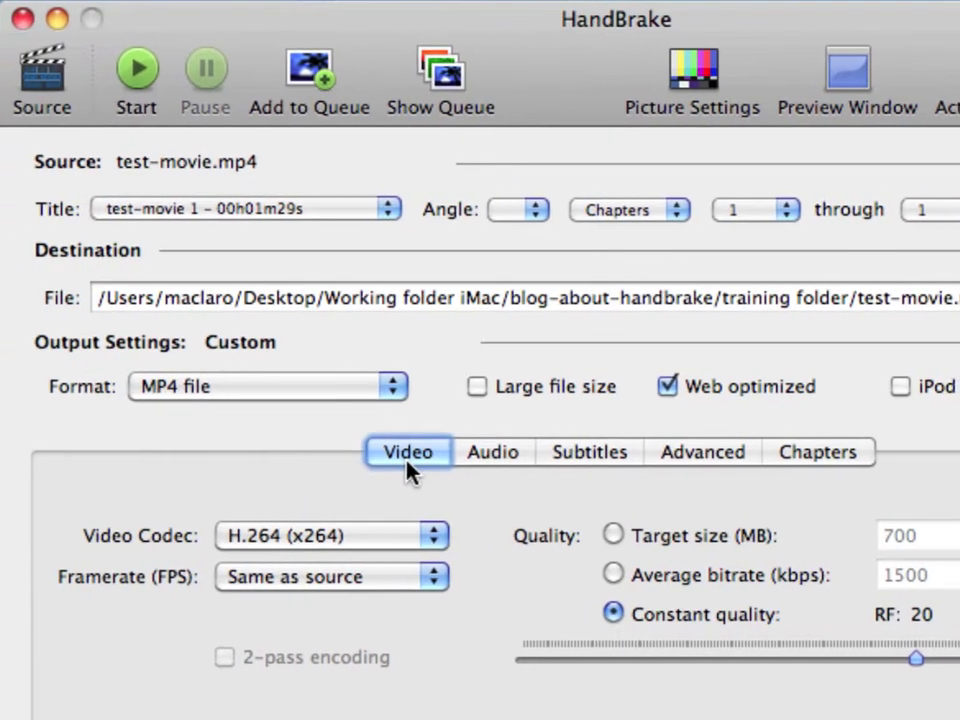
pyautogui.click(308, 541)
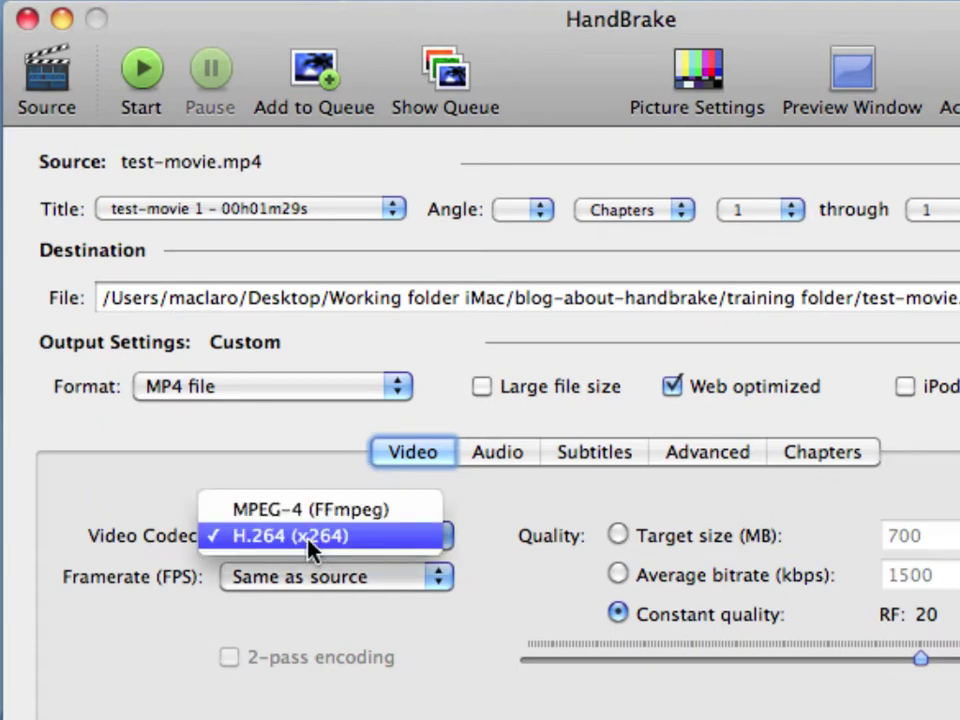
pyautogui.click(309, 542)
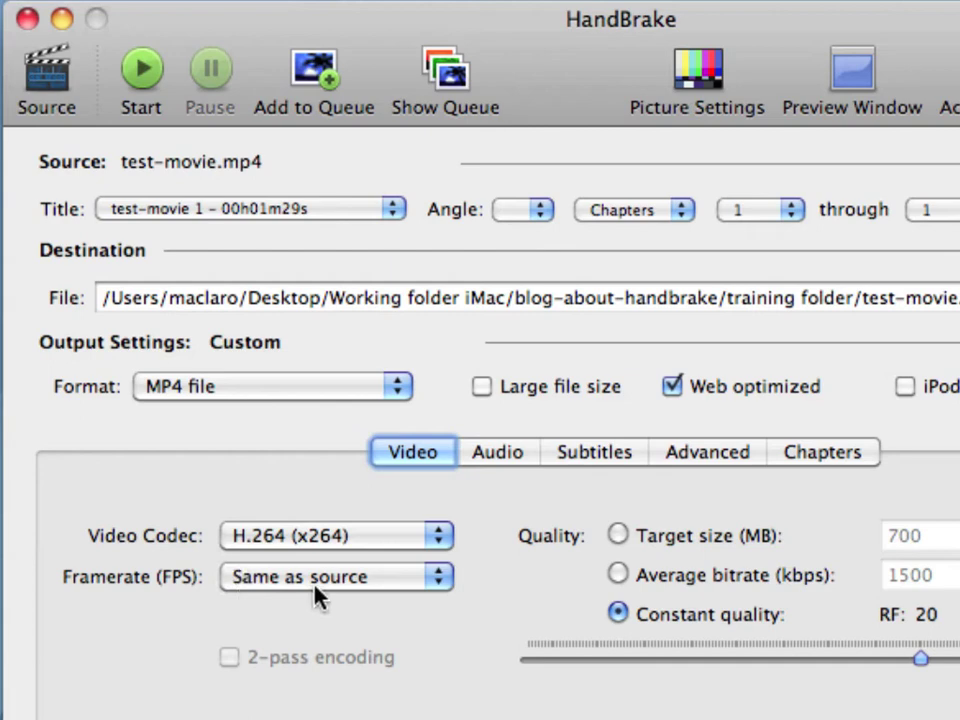
pyautogui.click(443, 580)
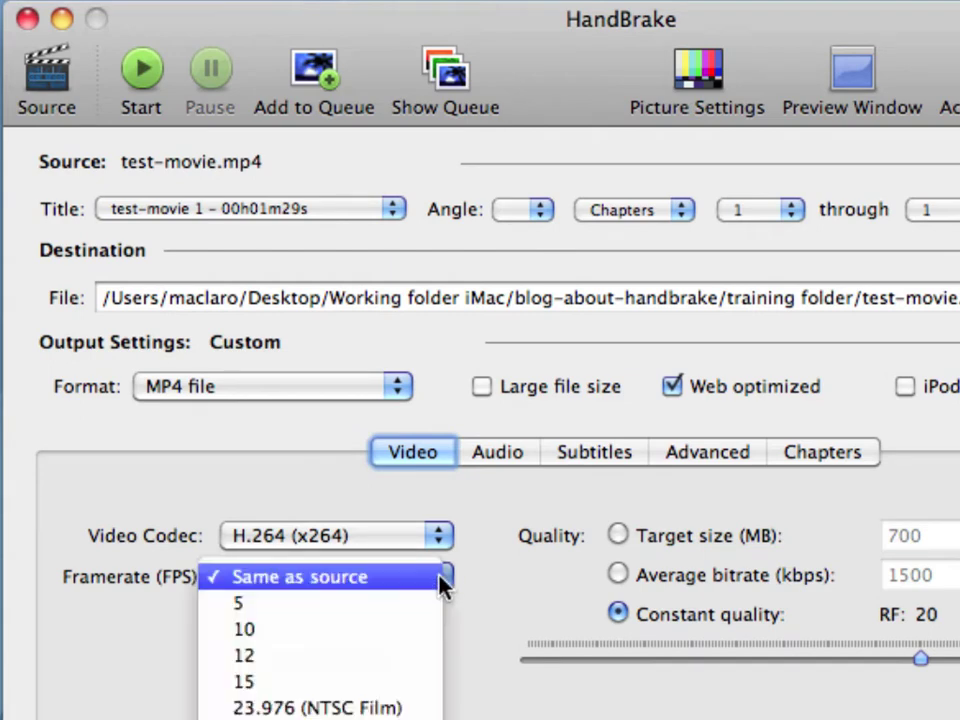
pyautogui.click(375, 590)
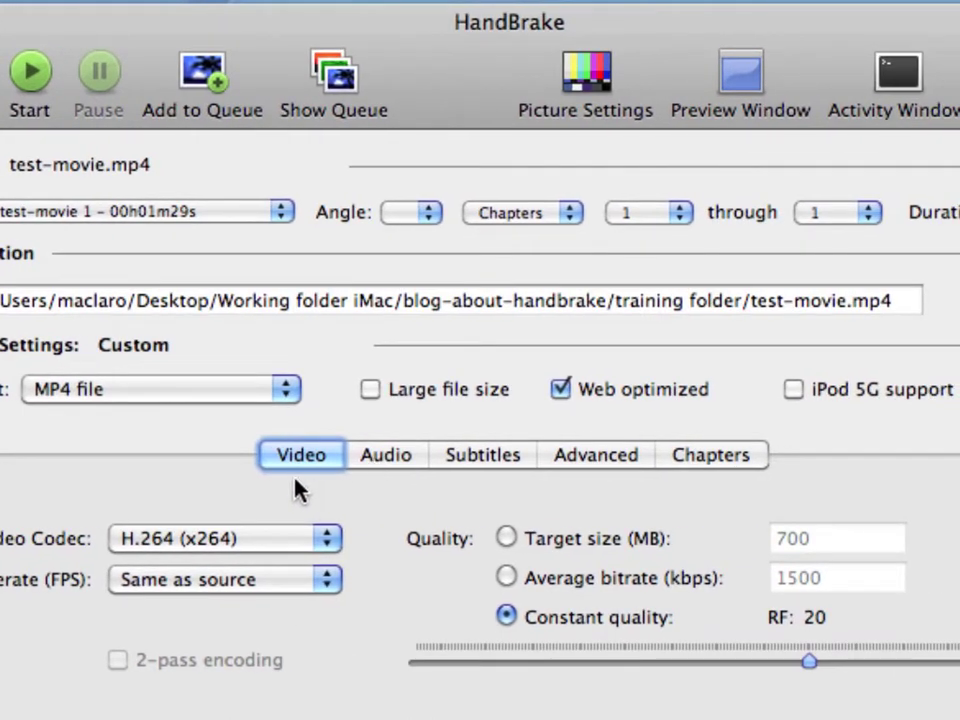
# - Set the English AAC stereo audio track bitrate to 128 kbps
pyautogui.click(386, 458)
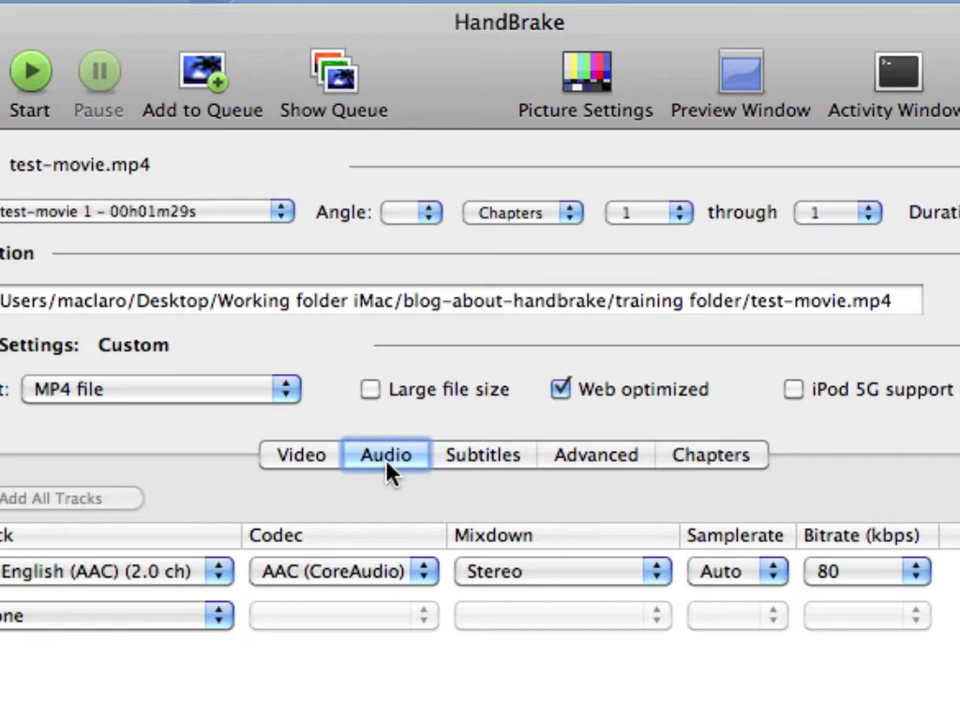
pyautogui.click(866, 580)
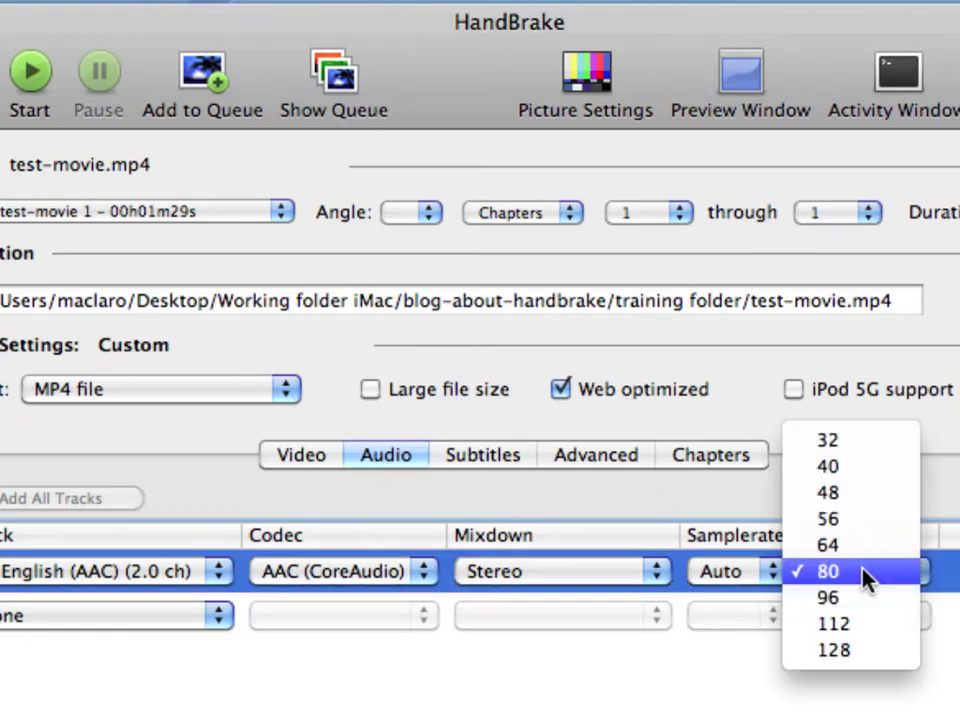
pyautogui.click(864, 652)
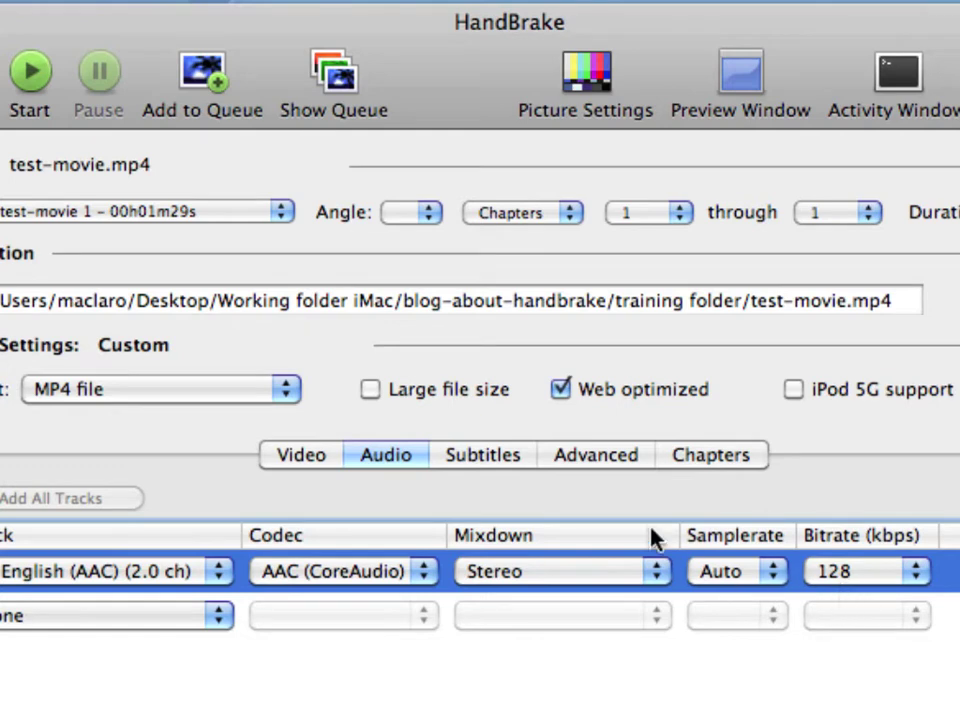
# - Set Reference Frames to 4 in the Advanced x264 options
pyautogui.click(600, 462)
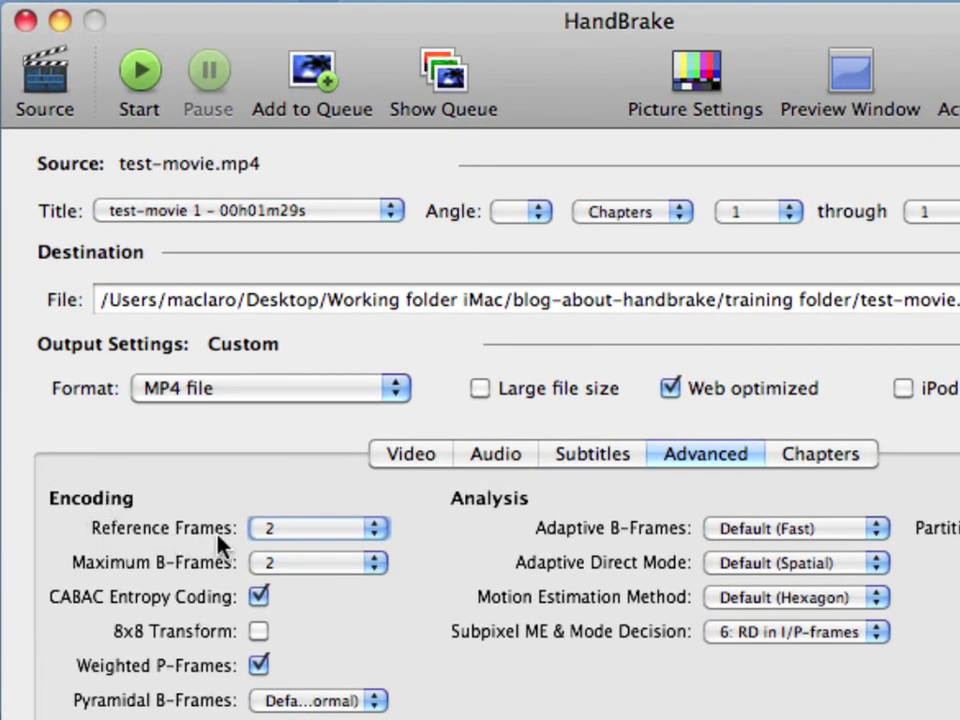
pyautogui.click(343, 530)
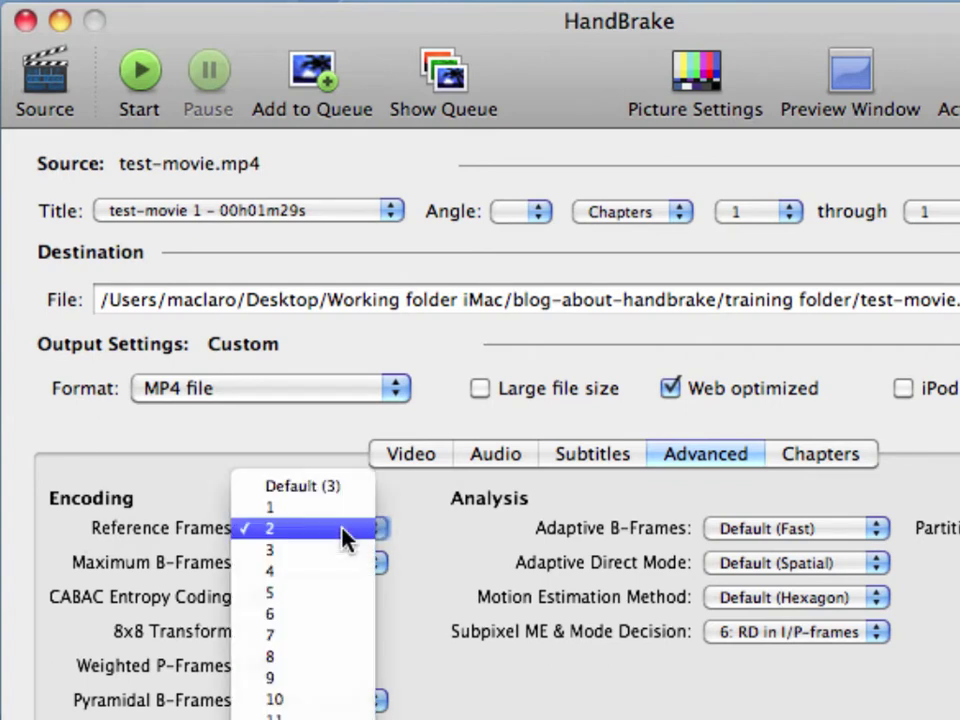
pyautogui.click(305, 578)
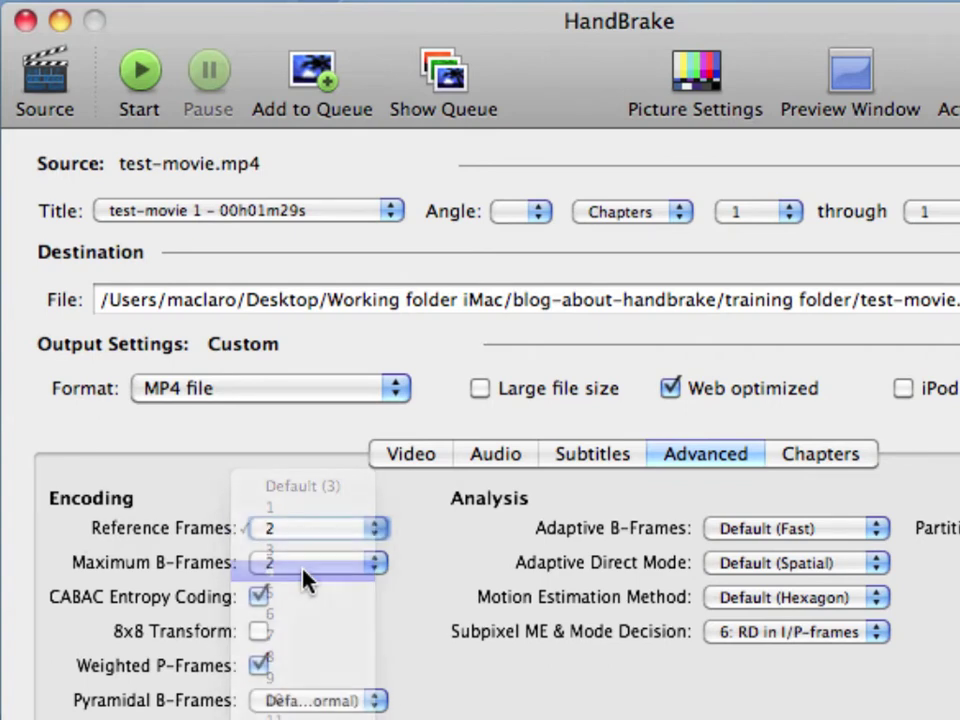
# - Switch video quality to Average bitrate, replacing 1500 with 600 kbps
pyautogui.click(425, 463)
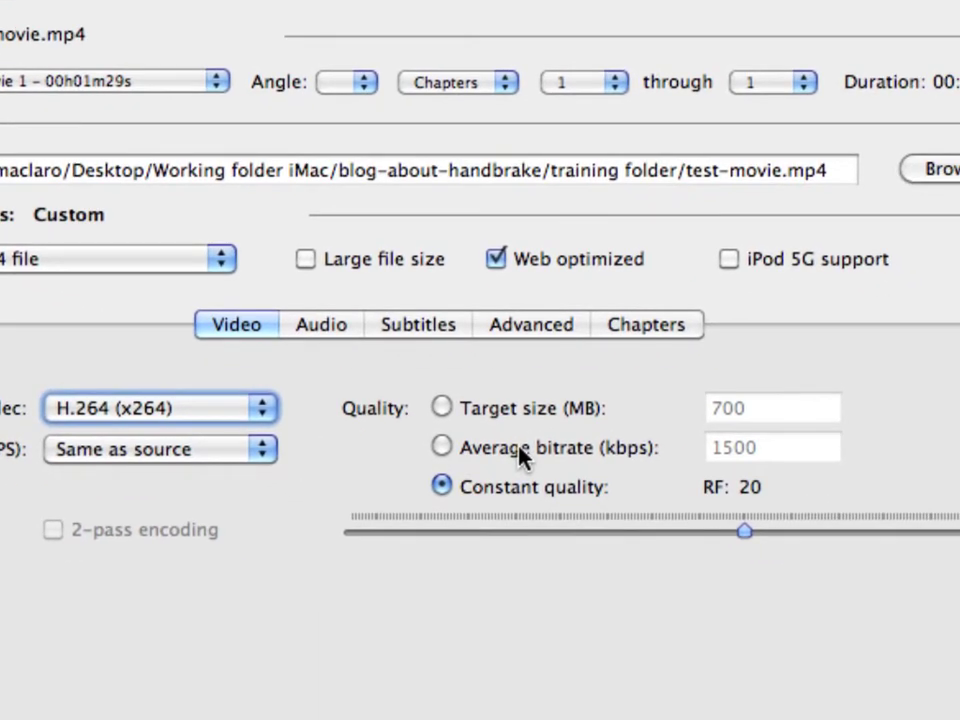
pyautogui.click(522, 456)
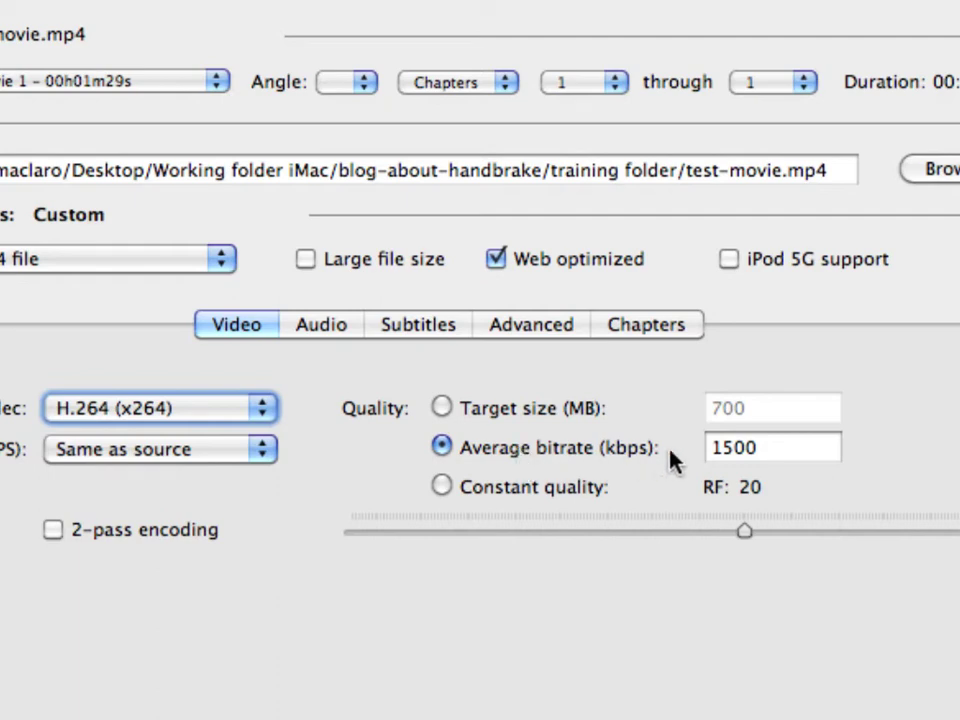
pyautogui.moveTo(712, 449); pyautogui.dragTo(775, 462)
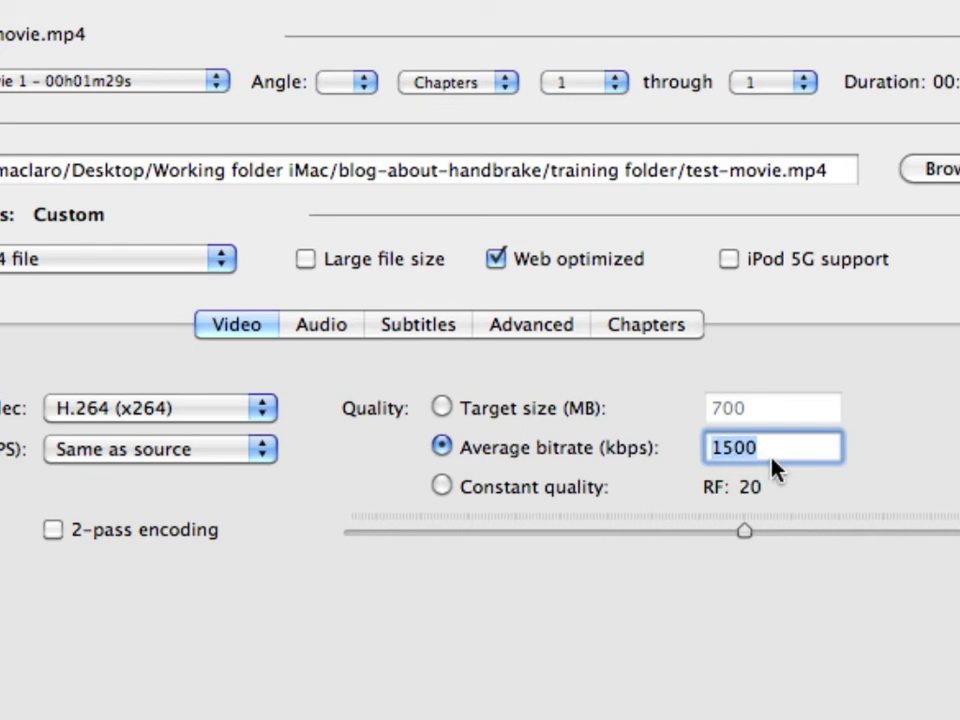
pyautogui.write('600')
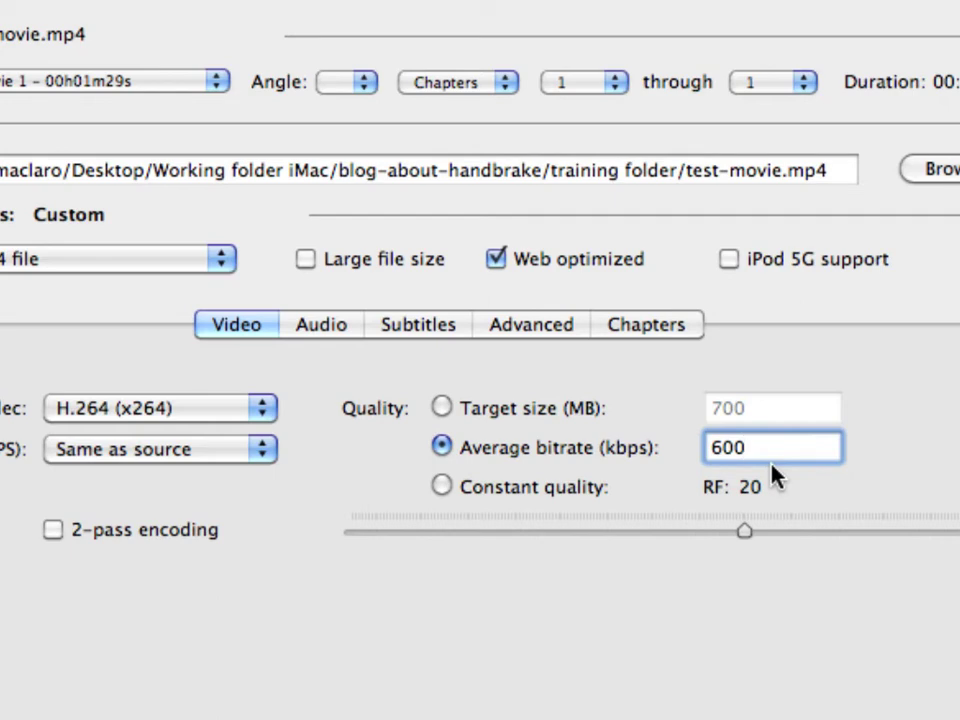
# - Change the average bitrate from 600 to 700, then to 800 kbps
pyautogui.press('BackSpace')
pyautogui.press('BackSpace')
pyautogui.press('BackSpace')
pyautogui.write('700')
pyautogui.press('BackSpace')
pyautogui.press('BackSpace')
pyautogui.press('BackSpace')
pyautogui.write('800')
# - Change the average bitrate from 800 to 650 kbps and enable 2-pass encoding
pyautogui.press('BackSpace')
pyautogui.press('BackSpace')
pyautogui.press('BackSpace')
pyautogui.write('650')
pyautogui.click(56, 532)
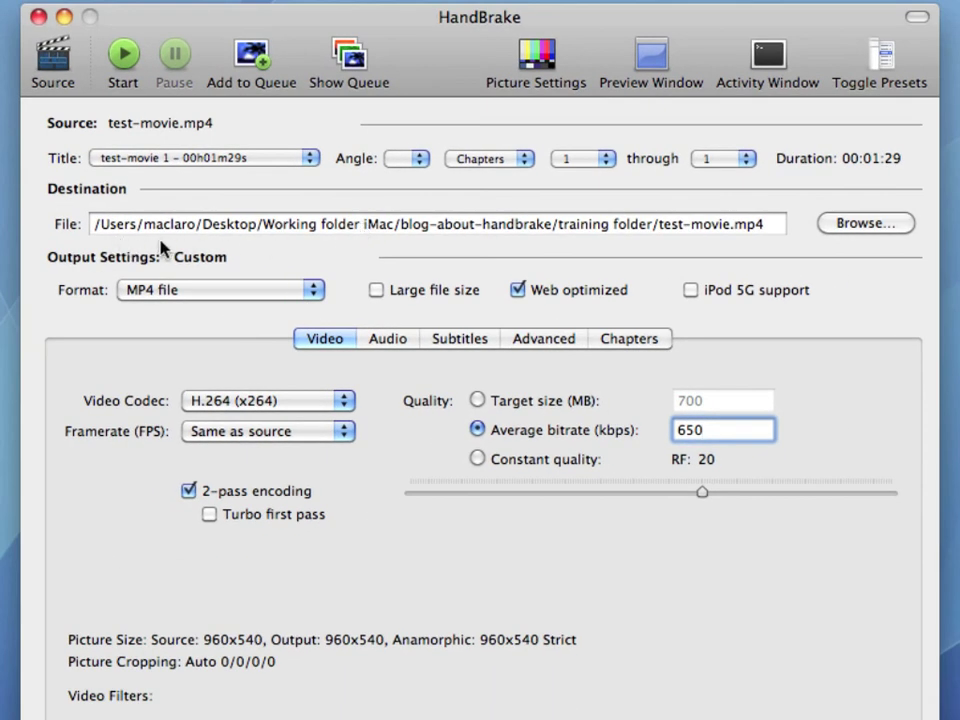
# - Insert '-version2' into the destination name, making it test-movie-version2.mp4
pyautogui.click(682, 223)
pyautogui.click(731, 228)
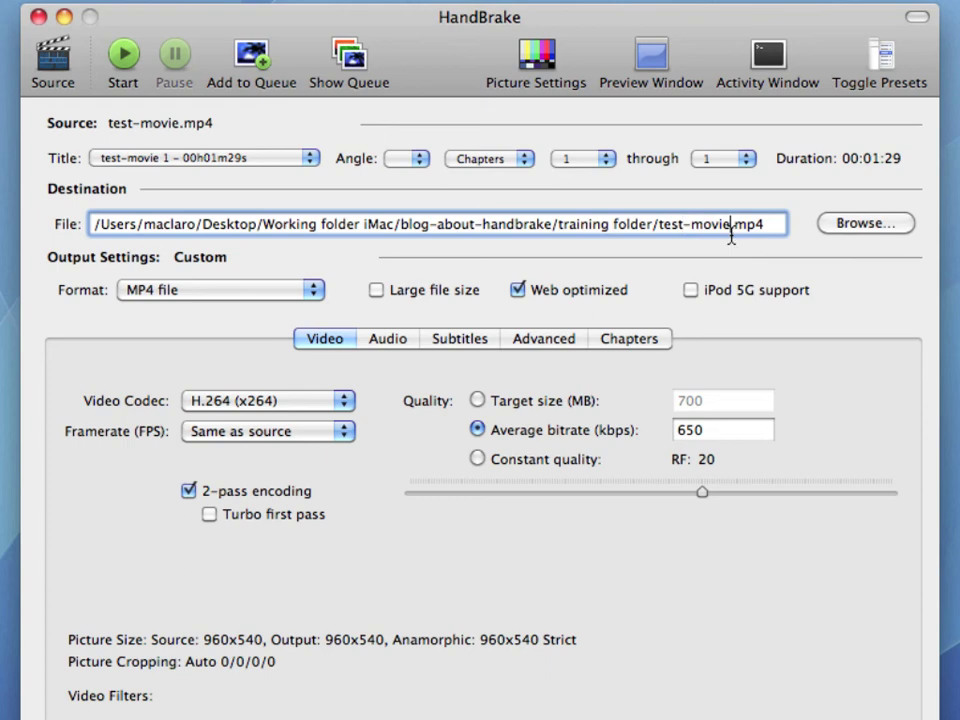
pyautogui.write('-version2')
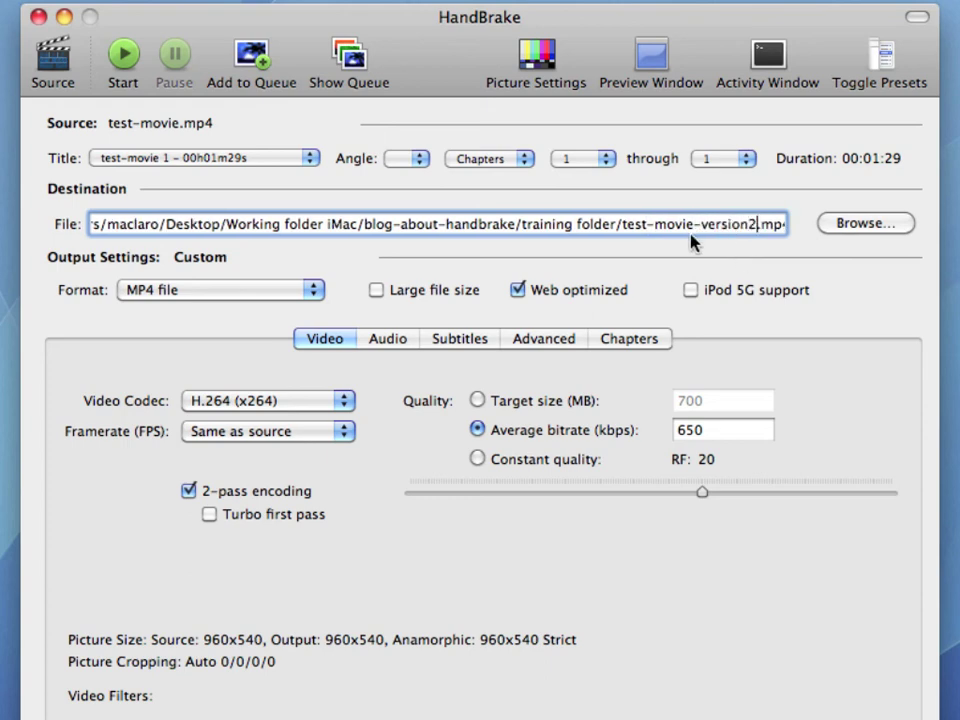
pyautogui.moveTo(621, 224); pyautogui.dragTo(763, 216)
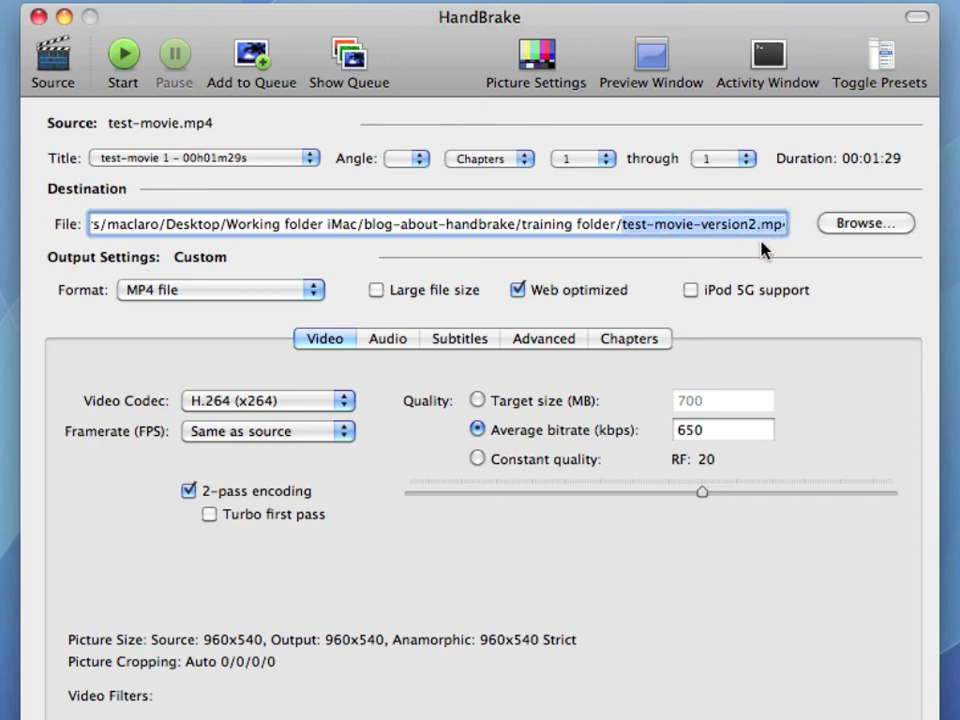
pyautogui.click(757, 226)
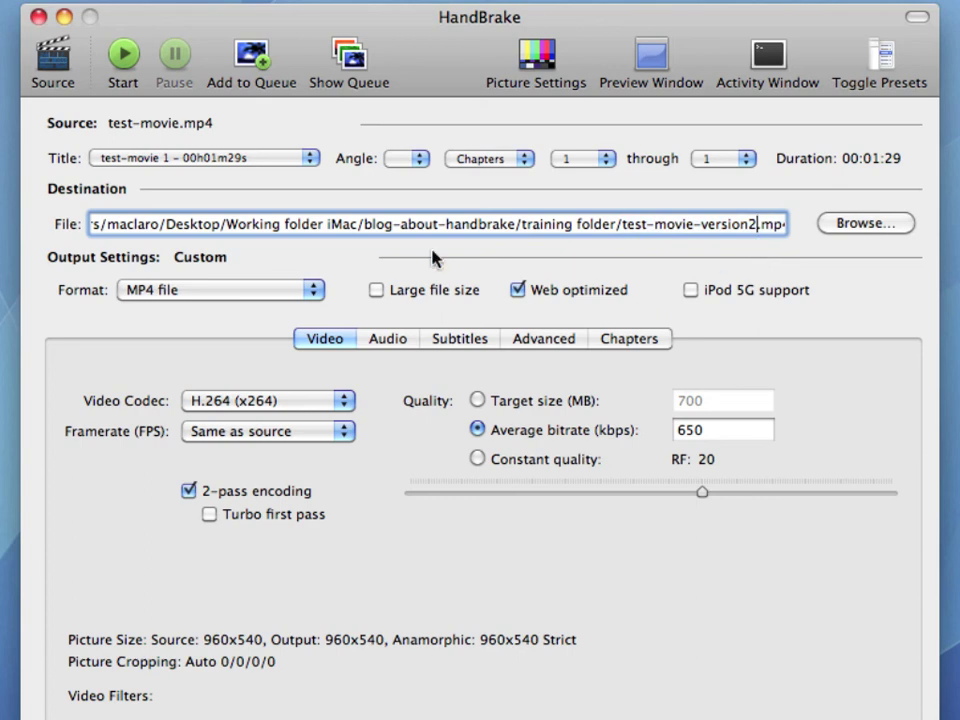
# - Start encoding test-movie-version2.mp4 with the configured settings
pyautogui.click(127, 60)
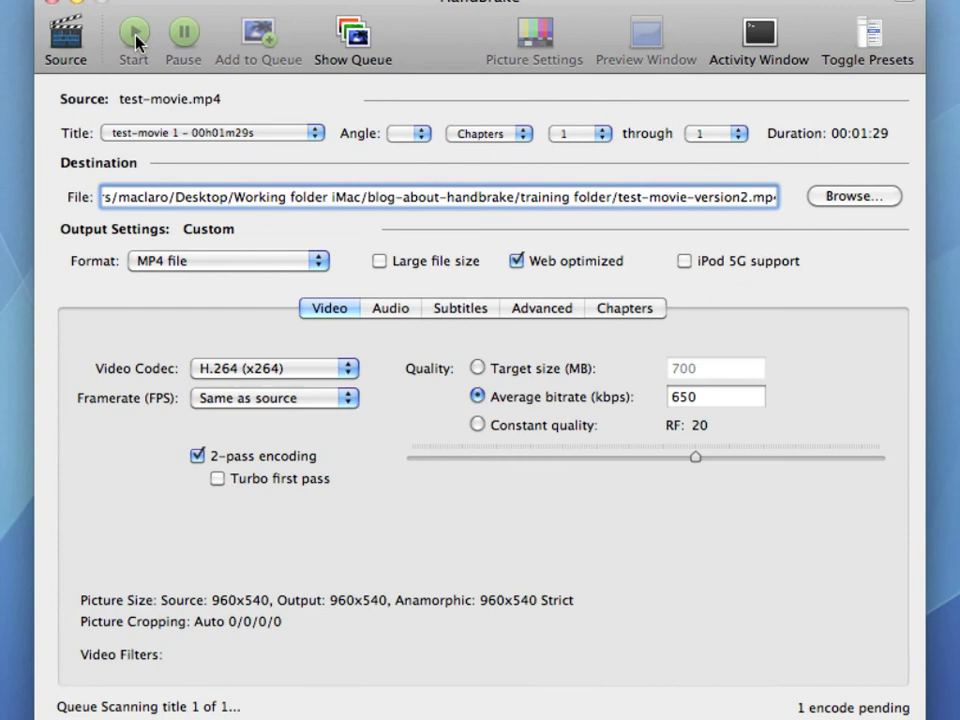